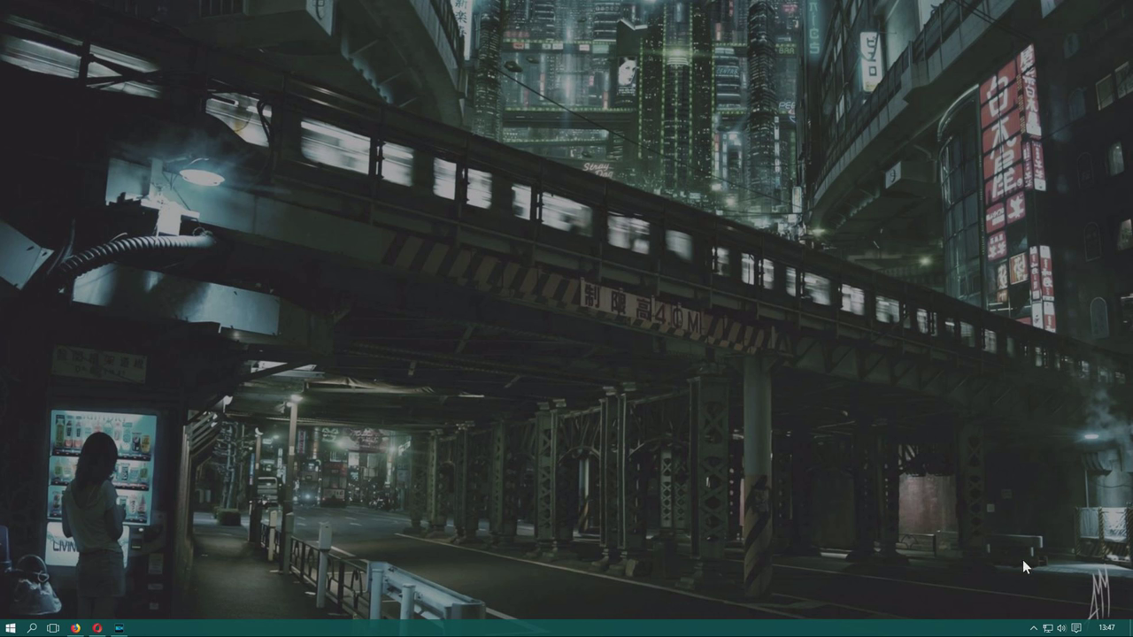
Open the list of recording devices from the system volume options and move the Sound window to the middle of the desktop.
{"action": "left_click", "coordinate": [1069, 611]}
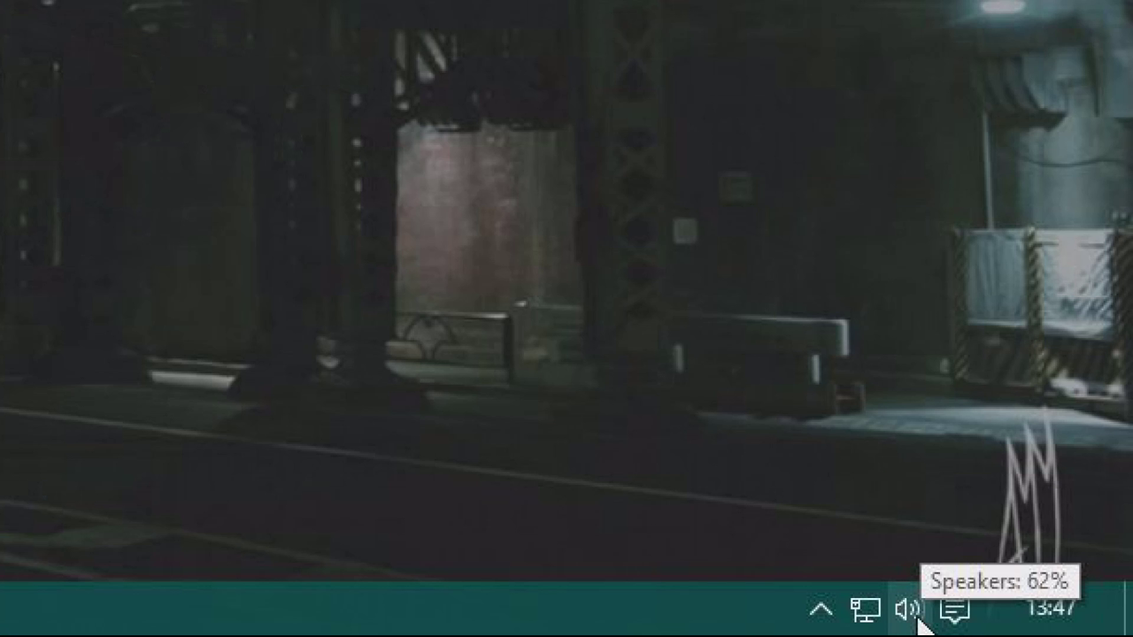
{"action": "left_click", "coordinate": [914, 610]}
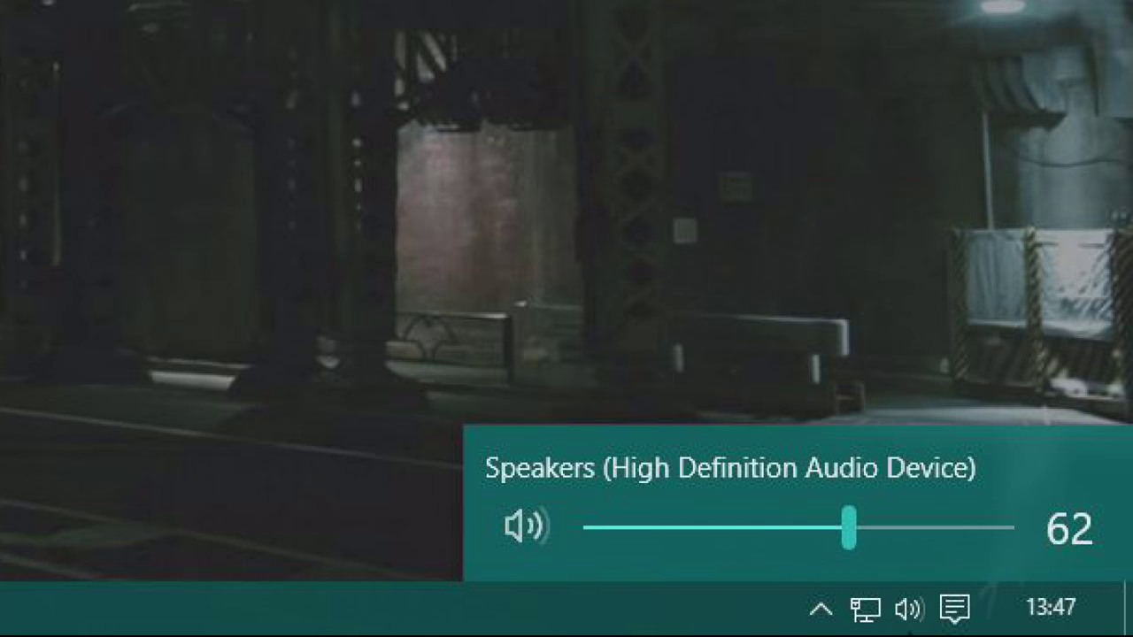
{"action": "right_click", "coordinate": [907, 614]}
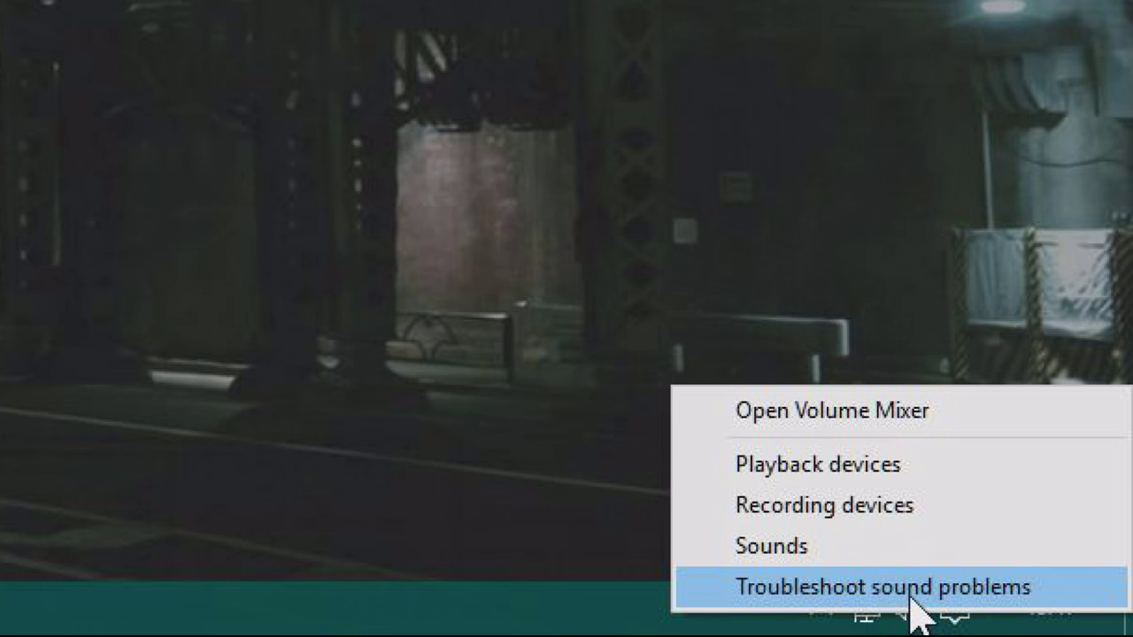
{"action": "left_click", "coordinate": [890, 505]}
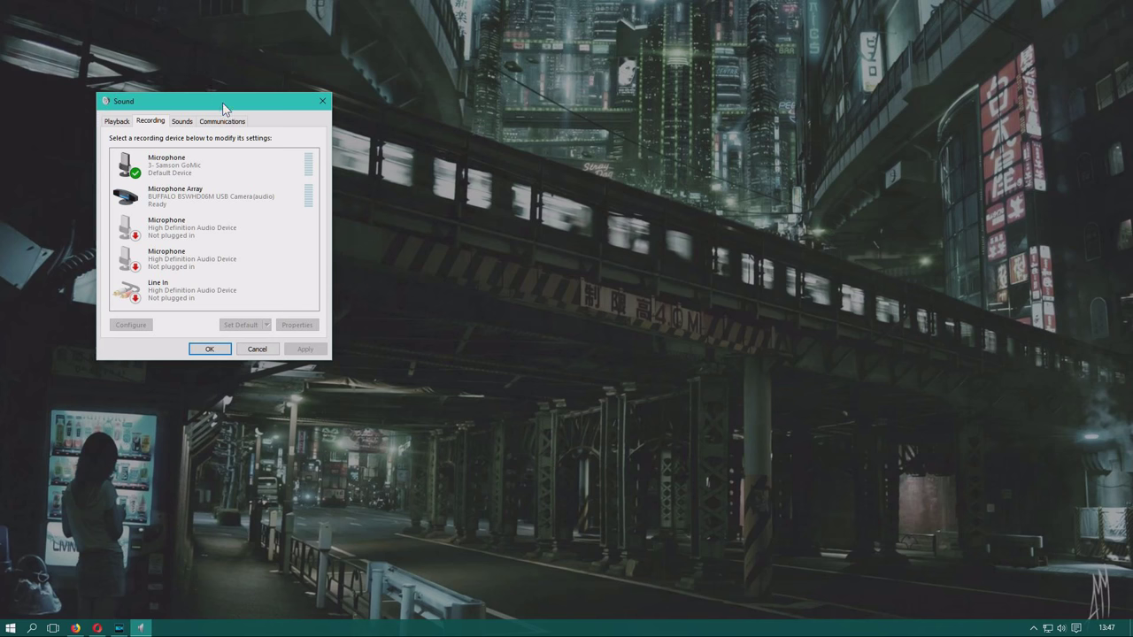
{"action": "left_click_drag", "start_coordinate": [223, 106], "coordinate": [575, 173]}
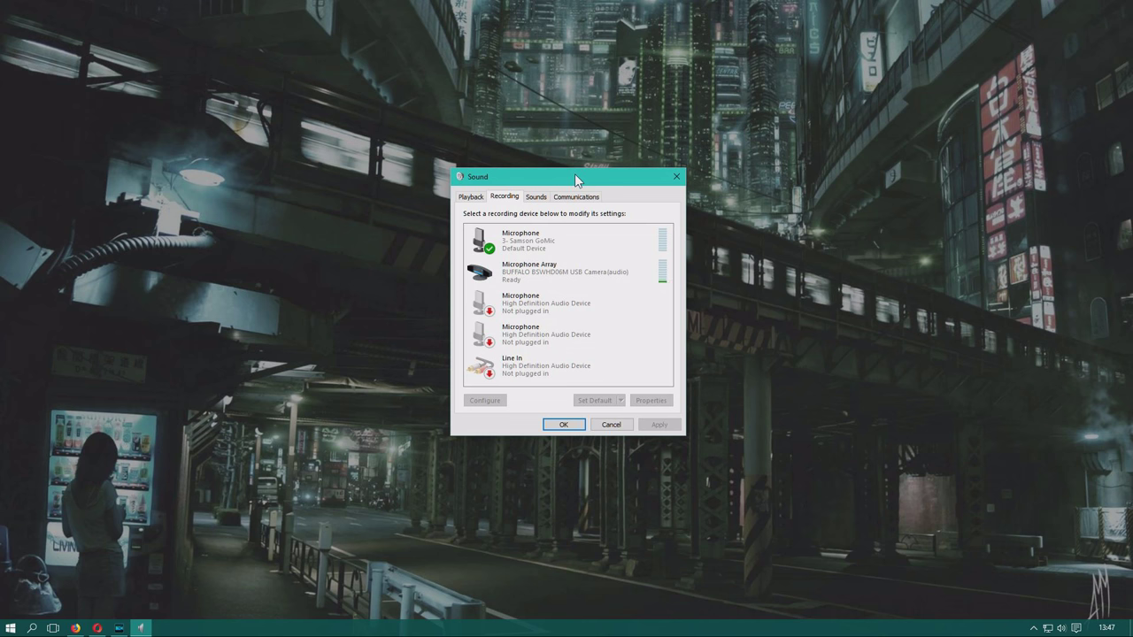
Check the input level of the Samson GoMic microphone in its properties and close them.
{"action": "left_click", "coordinate": [582, 266]}
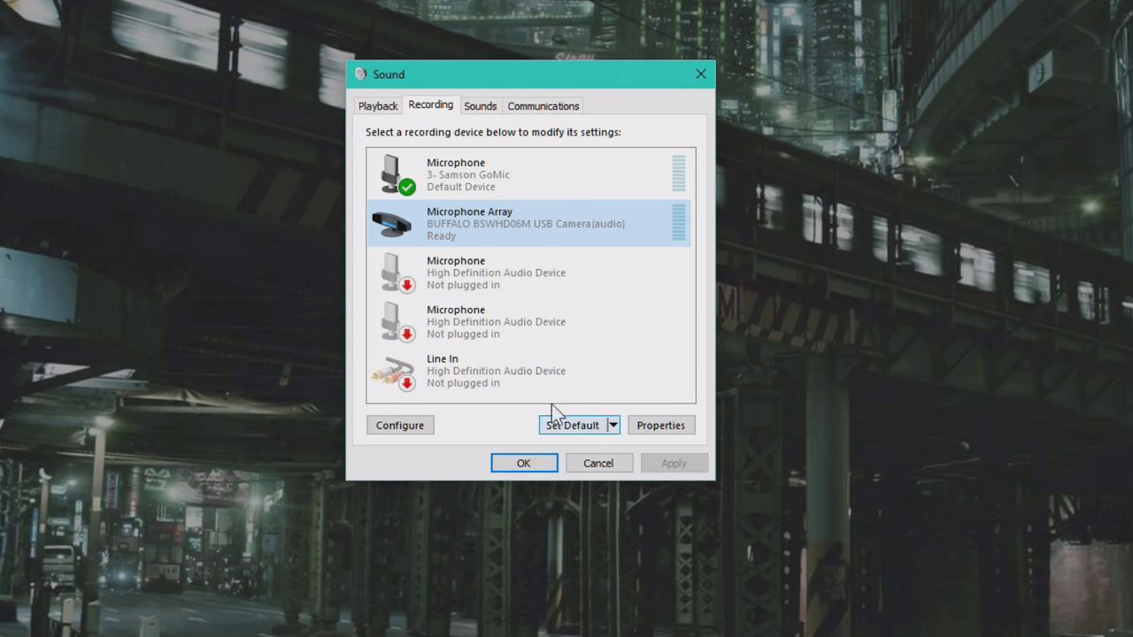
{"action": "left_click", "coordinate": [531, 163]}
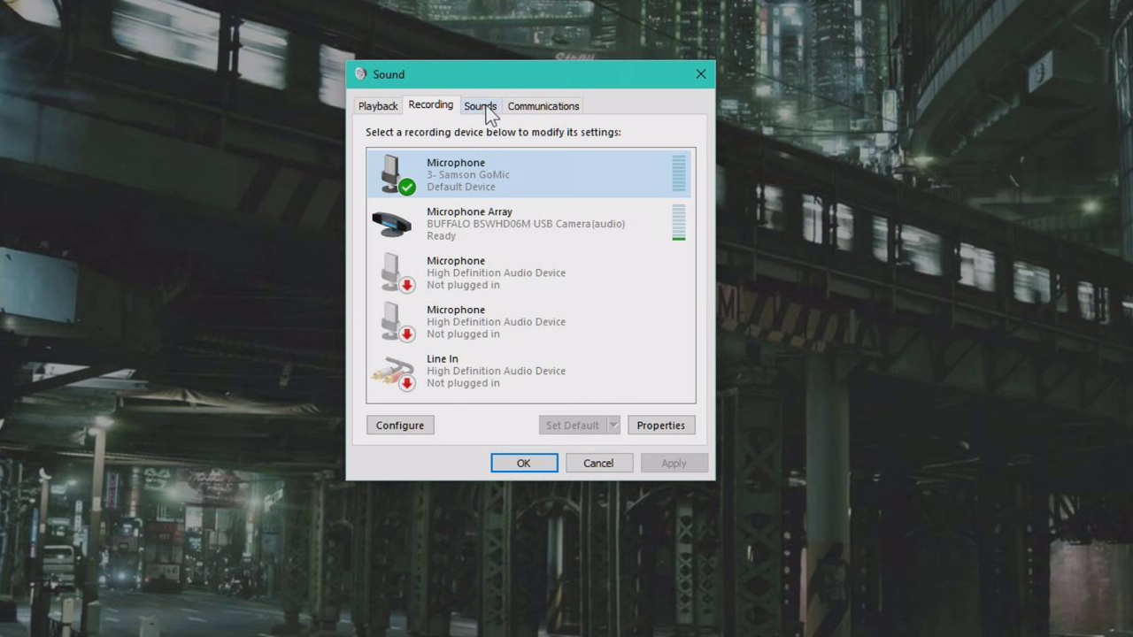
{"action": "right_click", "coordinate": [493, 177]}
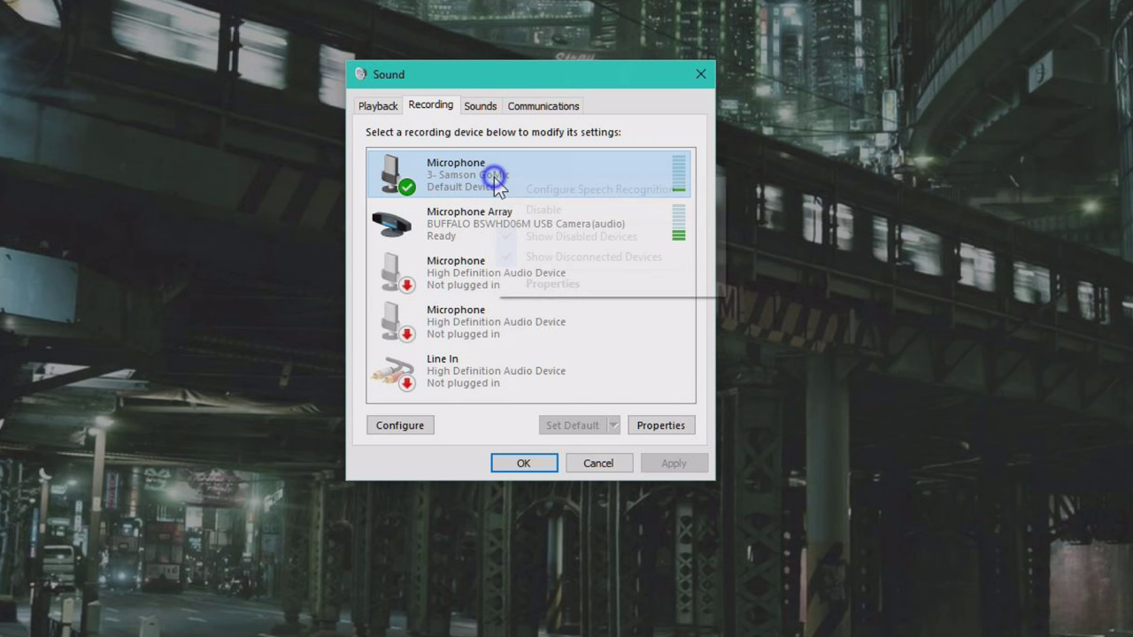
{"action": "left_click", "coordinate": [571, 282]}
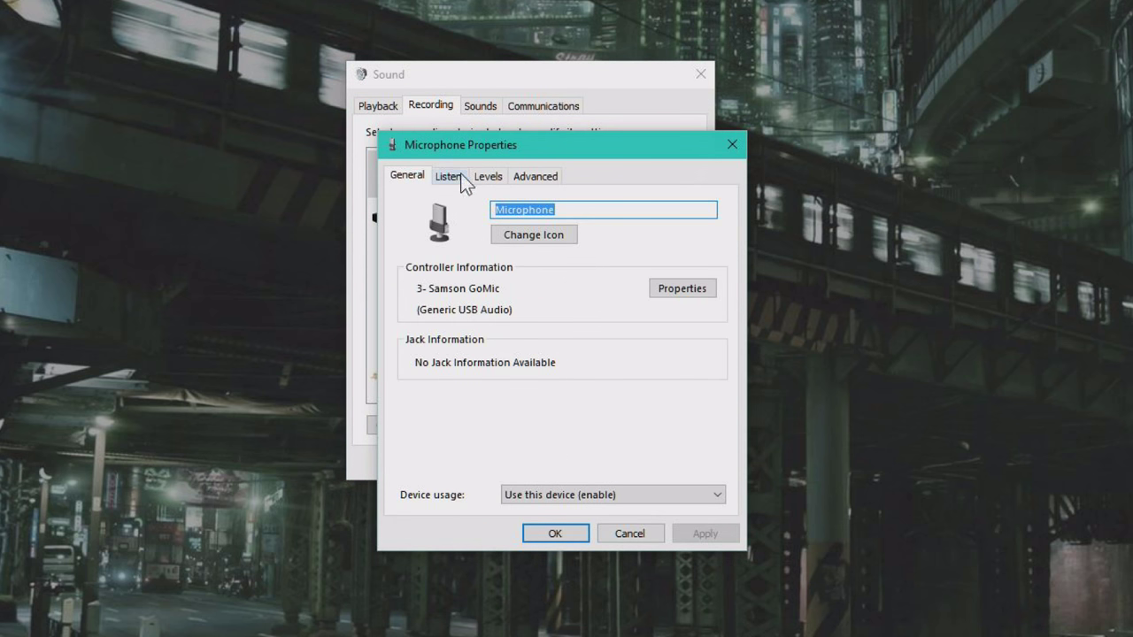
{"action": "left_click", "coordinate": [486, 177]}
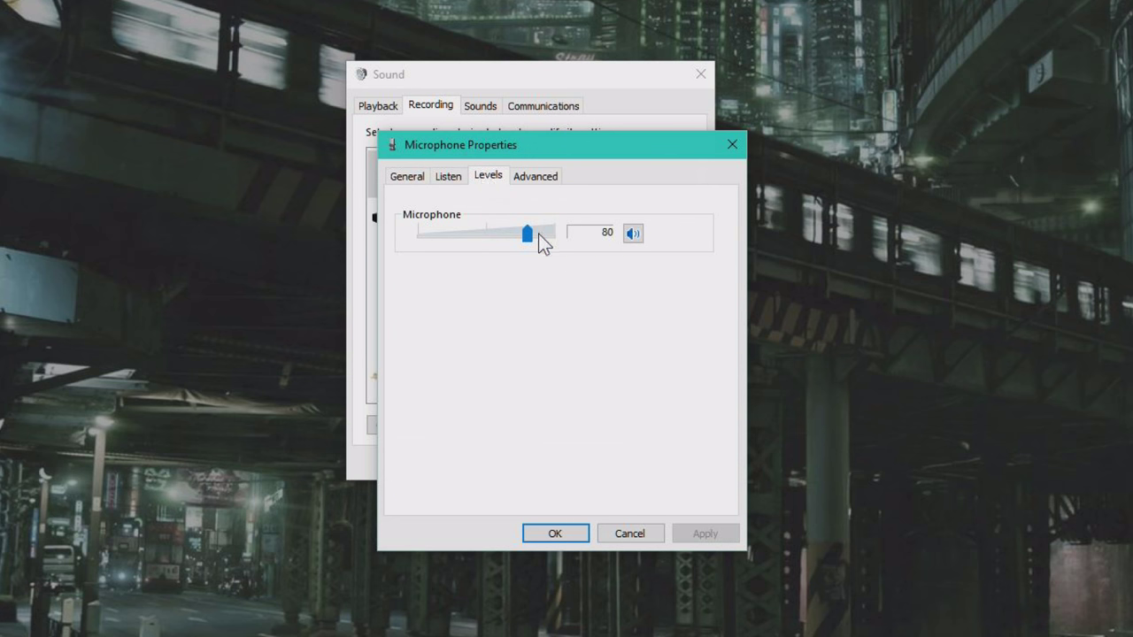
{"action": "mouse_move", "coordinate": [529, 234]}
{"action": "left_mouse_down"}
{"action": "mouse_move", "coordinate": [575, 239]}
{"action": "mouse_move", "coordinate": [529, 239]}
{"action": "left_mouse_up"}
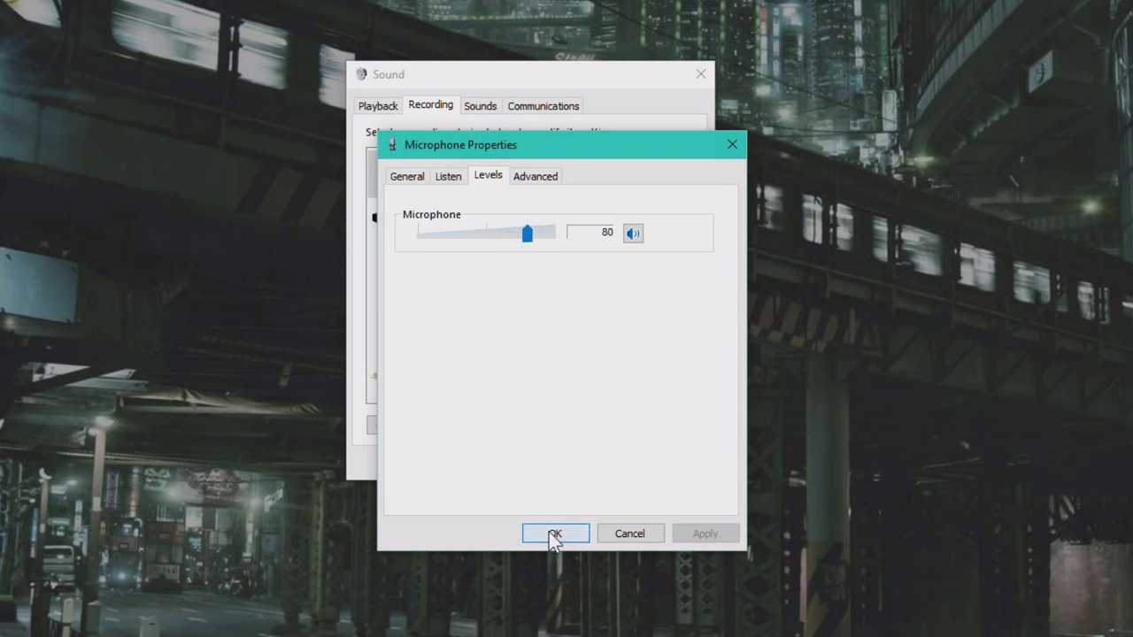
{"action": "left_click", "coordinate": [546, 533]}
Review the level, advanced, listen and general properties of the BUFFALO USB camera's Microphone Array, and close them.
{"action": "left_click", "coordinate": [493, 227]}
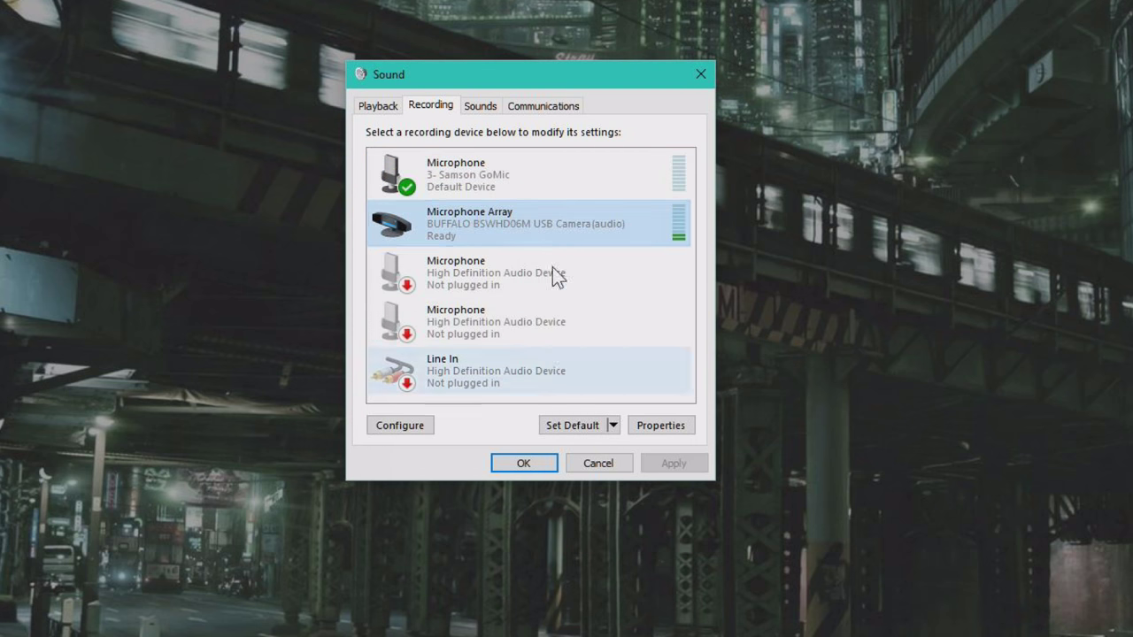
{"action": "right_click", "coordinate": [555, 242]}
{"action": "left_click", "coordinate": [620, 388]}
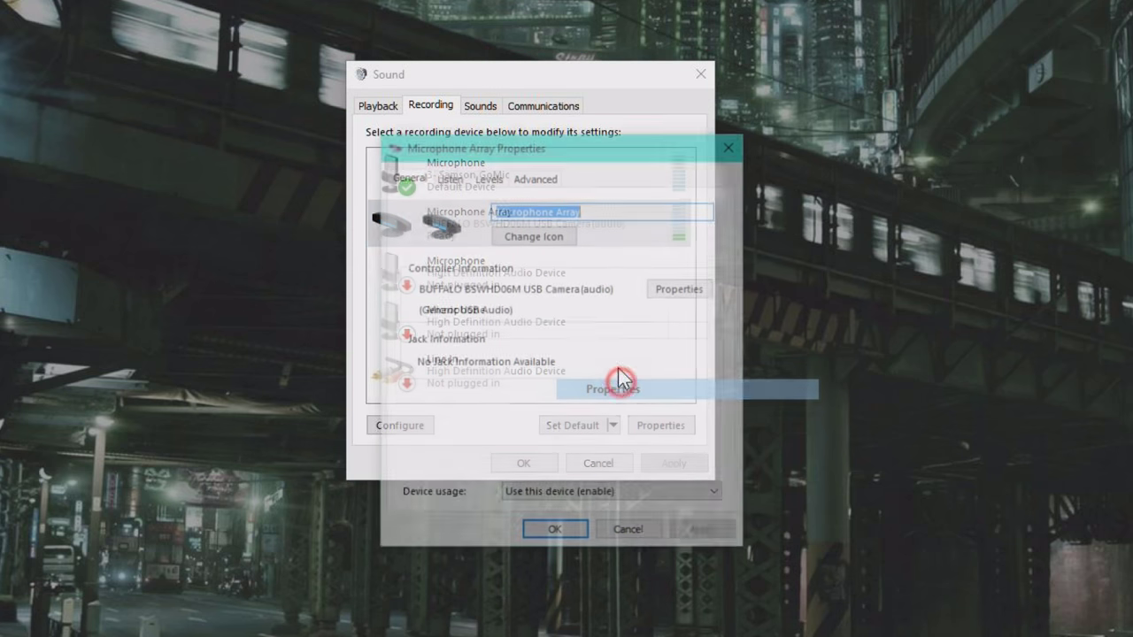
{"action": "left_click", "coordinate": [490, 177]}
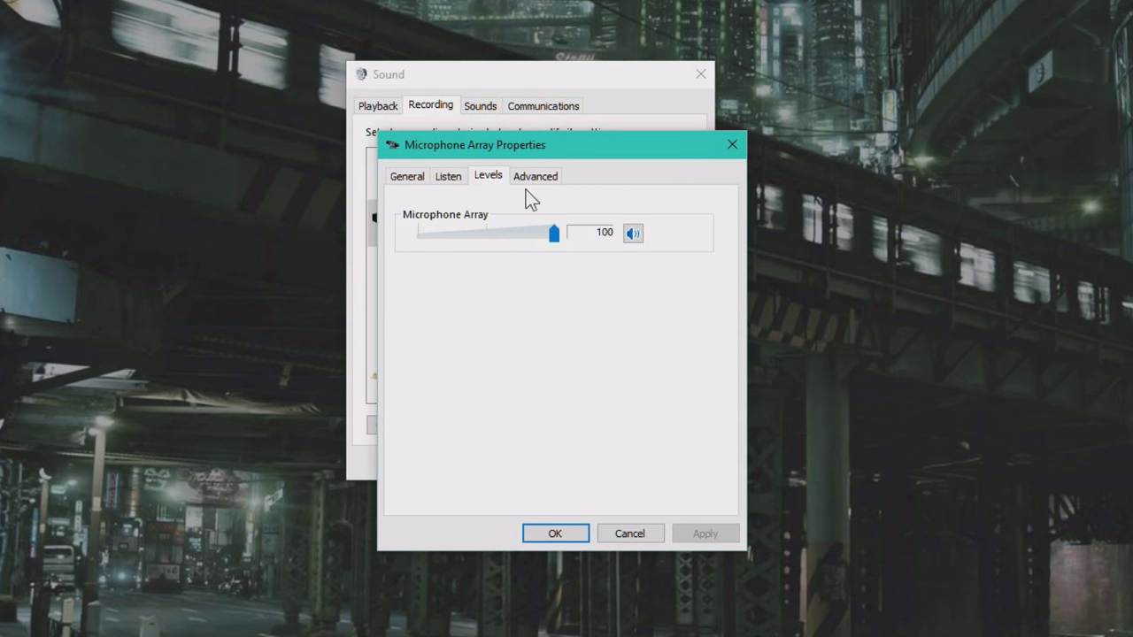
{"action": "left_click", "coordinate": [533, 177]}
{"action": "left_click", "coordinate": [495, 178]}
{"action": "left_click", "coordinate": [447, 176]}
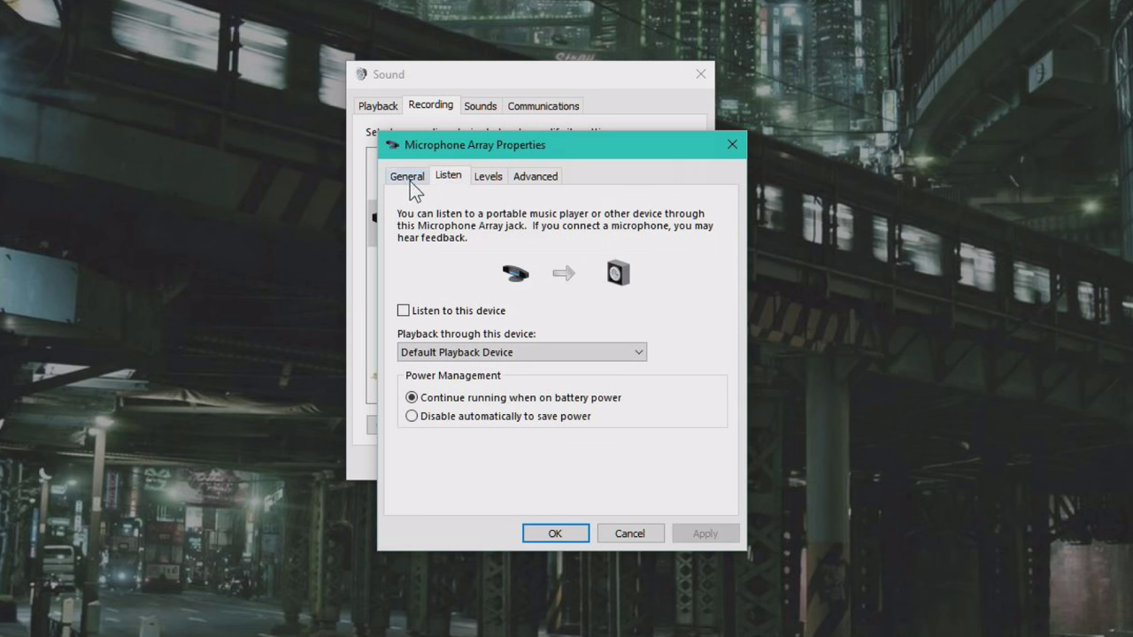
{"action": "left_click", "coordinate": [408, 176]}
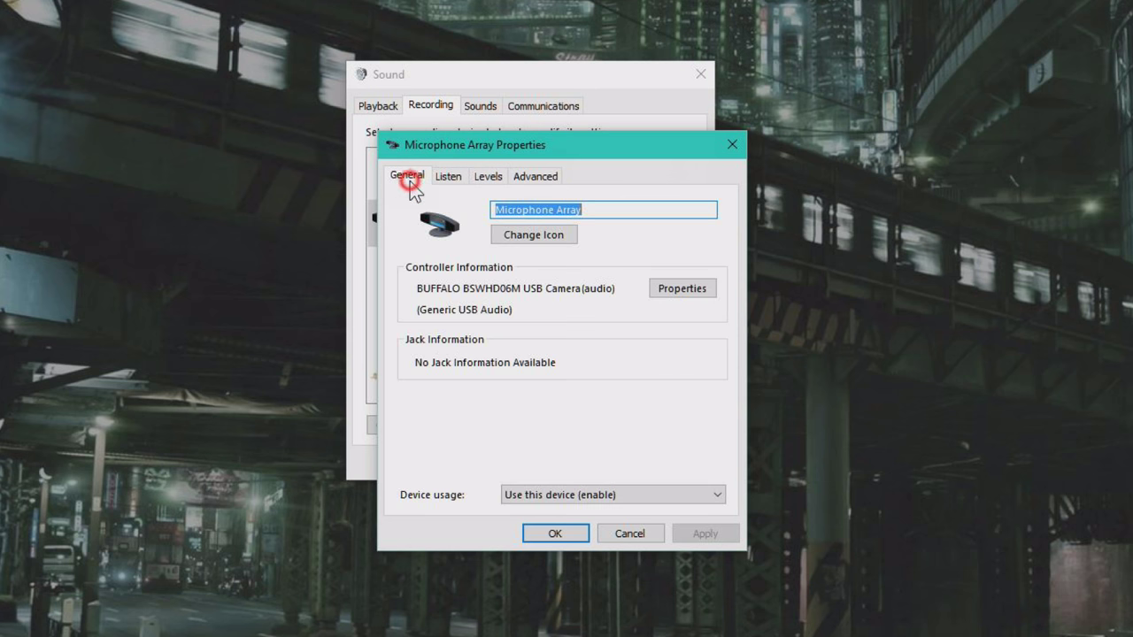
{"action": "left_click", "coordinate": [730, 147]}
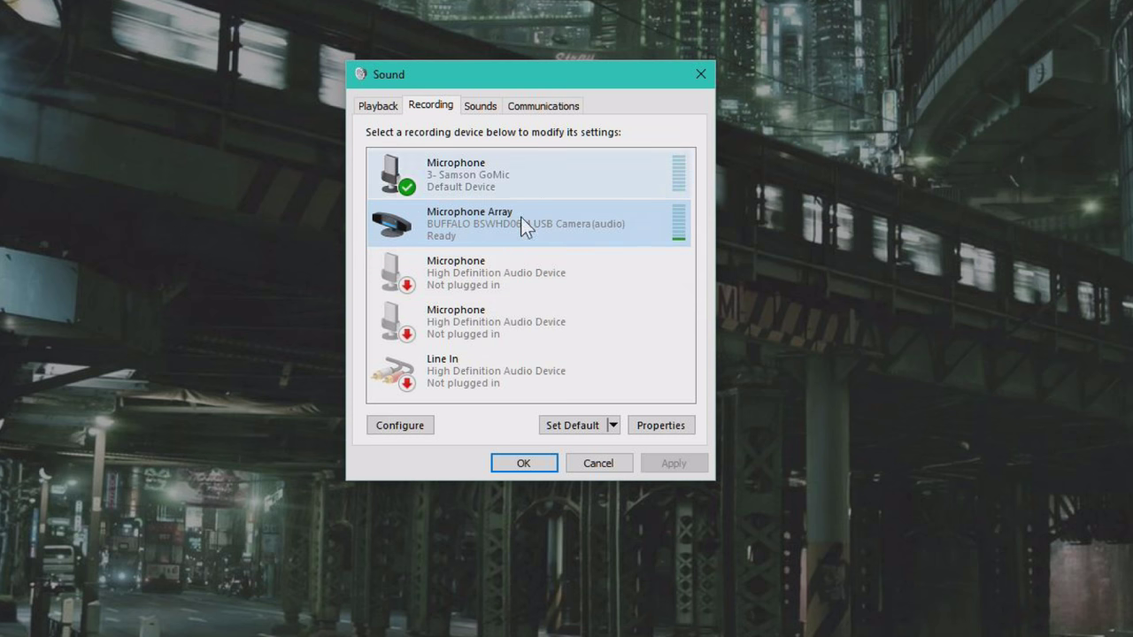
Hide the disconnected and disabled devices in the recording device list.
{"action": "right_click", "coordinate": [536, 253]}
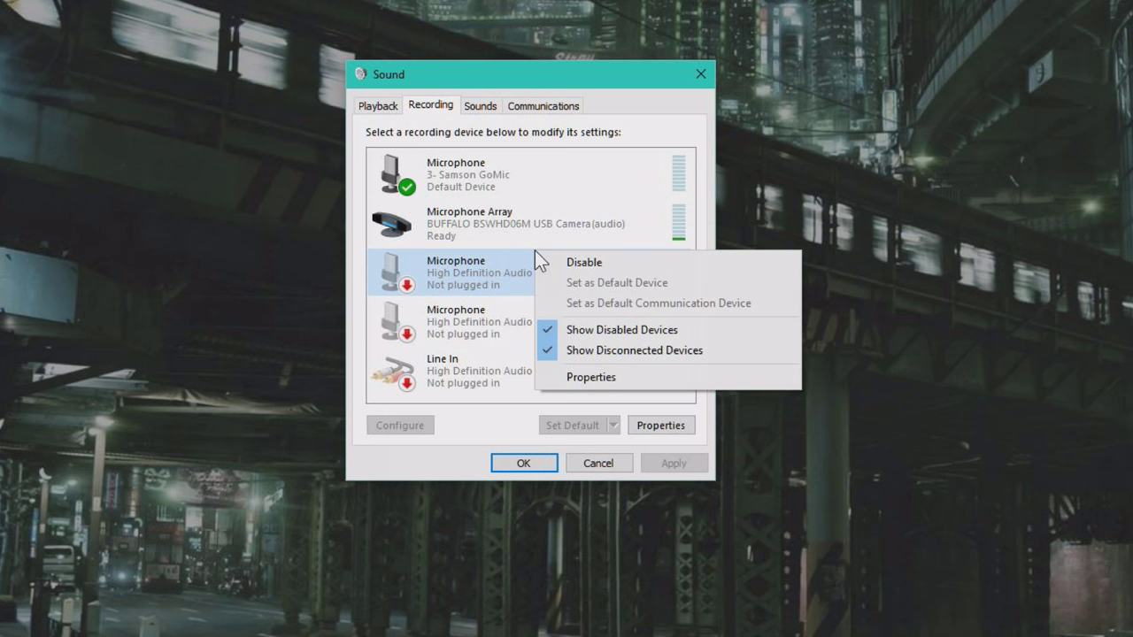
{"action": "right_click", "coordinate": [496, 260]}
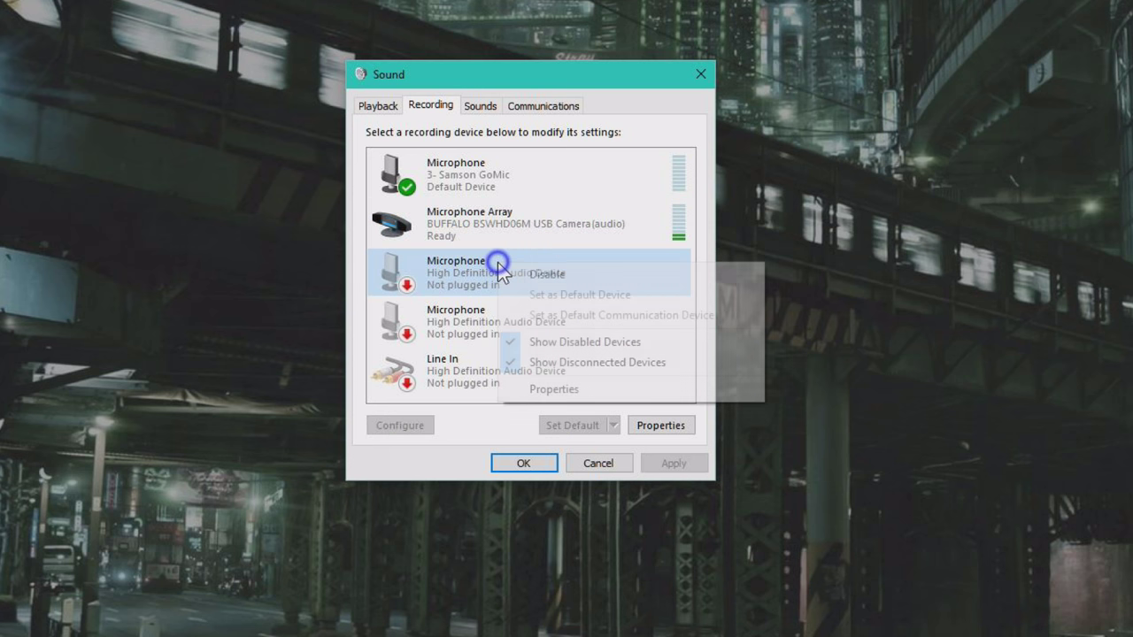
{"action": "left_click", "coordinate": [628, 363]}
{"action": "right_click", "coordinate": [557, 299]}
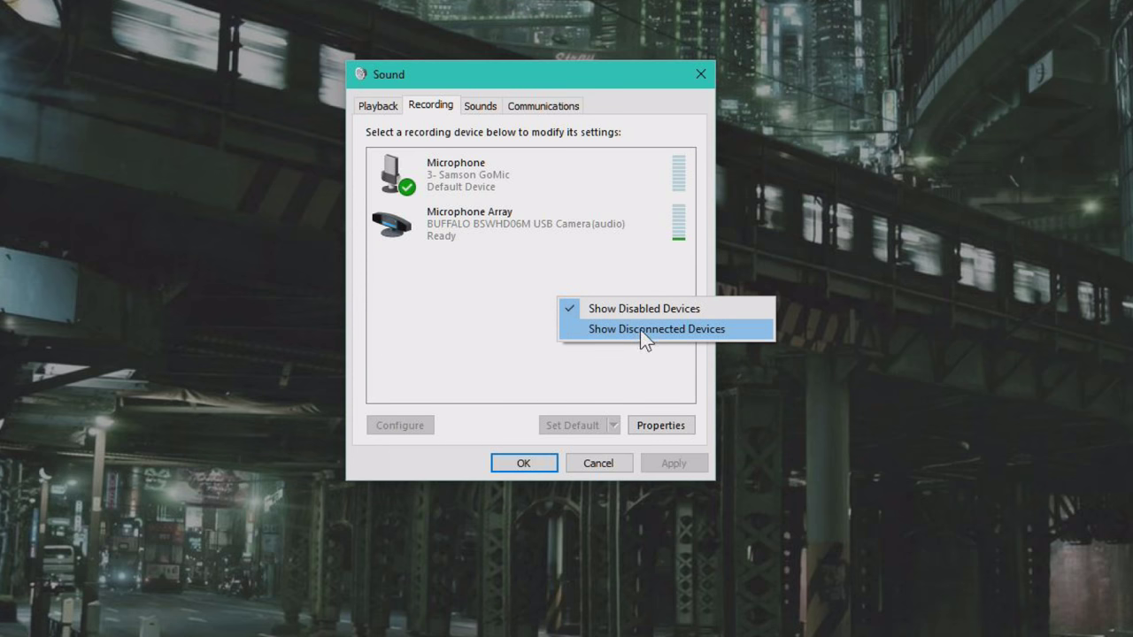
{"action": "left_click", "coordinate": [665, 315]}
Turn on the display of both disabled and disconnected devices in the recording device list.
{"action": "right_click", "coordinate": [513, 283]}
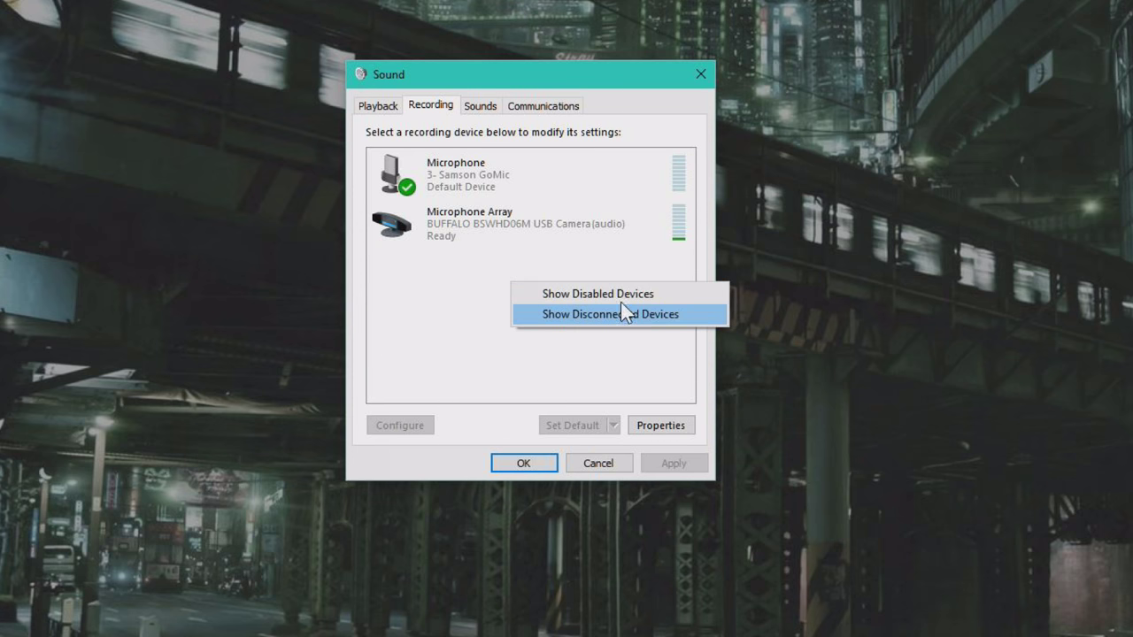
{"action": "left_click", "coordinate": [624, 311]}
{"action": "right_click", "coordinate": [496, 283]}
{"action": "left_click", "coordinate": [557, 314]}
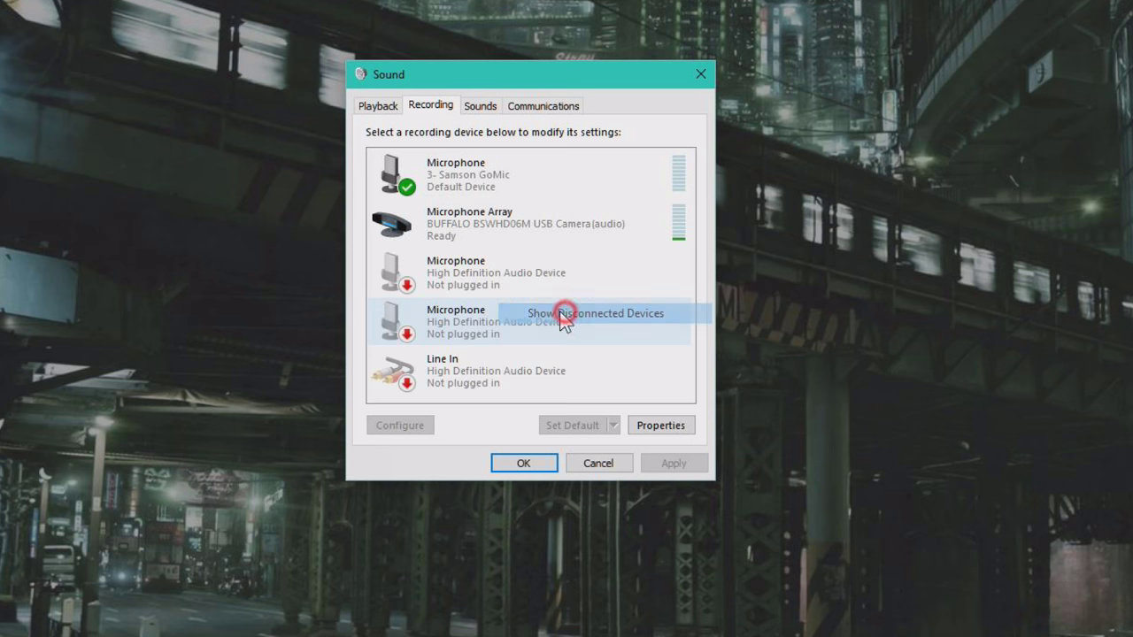
Disable the BUFFALO USB camera's Microphone Array as a recording device.
{"action": "left_click", "coordinate": [399, 231]}
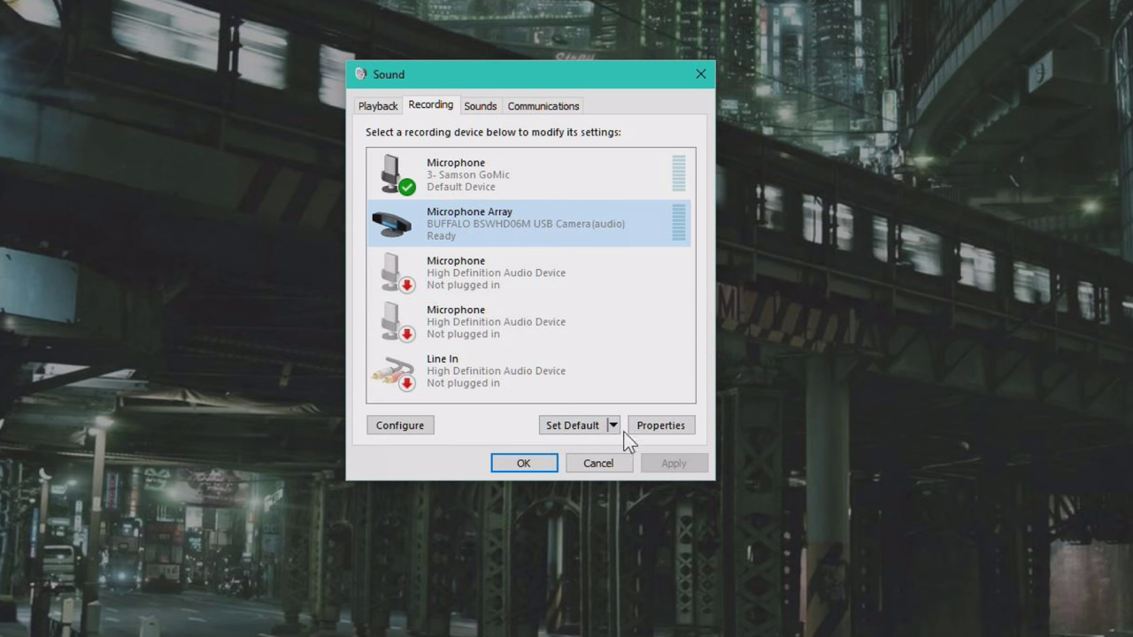
{"action": "right_click", "coordinate": [542, 219]}
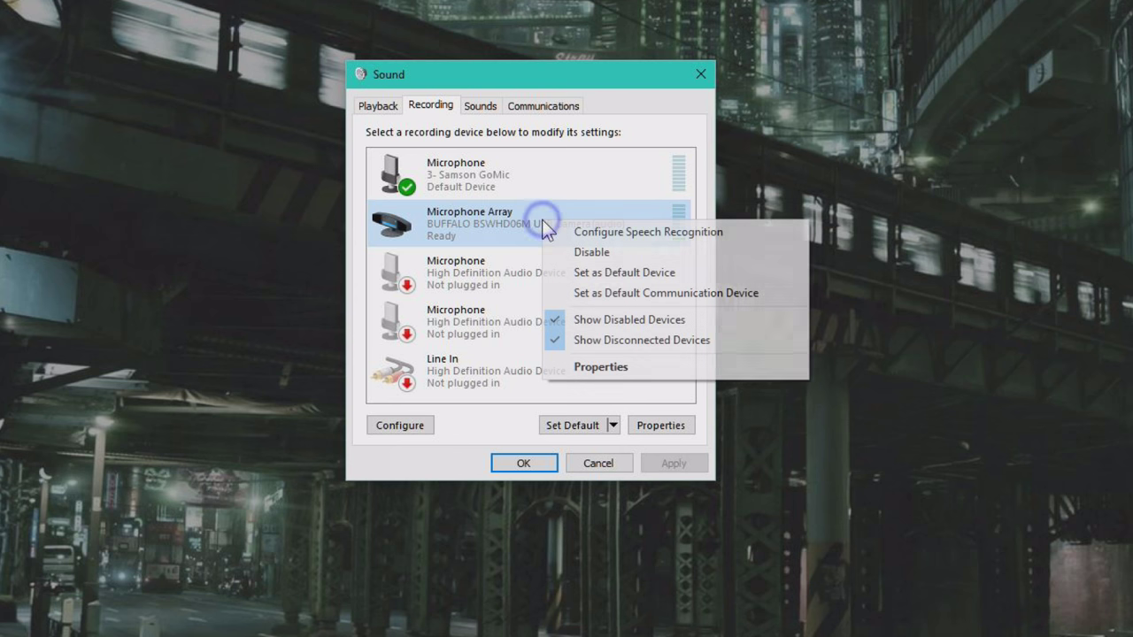
{"action": "left_click", "coordinate": [634, 256]}
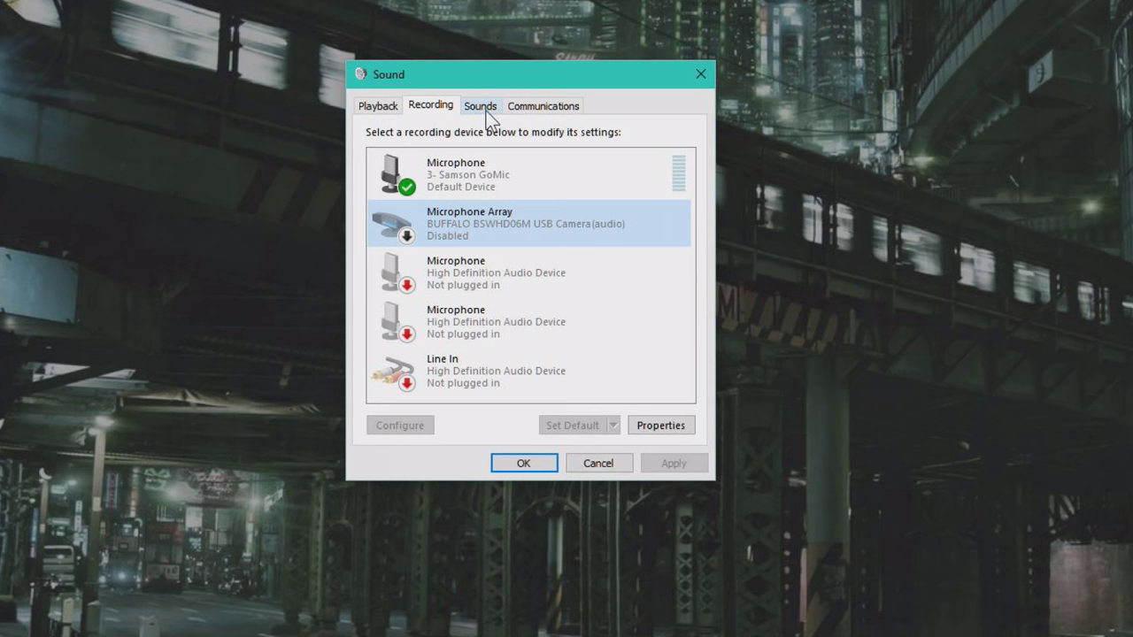
Turn off the option allowing applications to take exclusive control in the Samson GoMic microphone's advanced properties.
{"action": "left_click", "coordinate": [525, 171]}
{"action": "left_click_drag", "start_coordinate": [614, 72], "coordinate": [605, 75]}
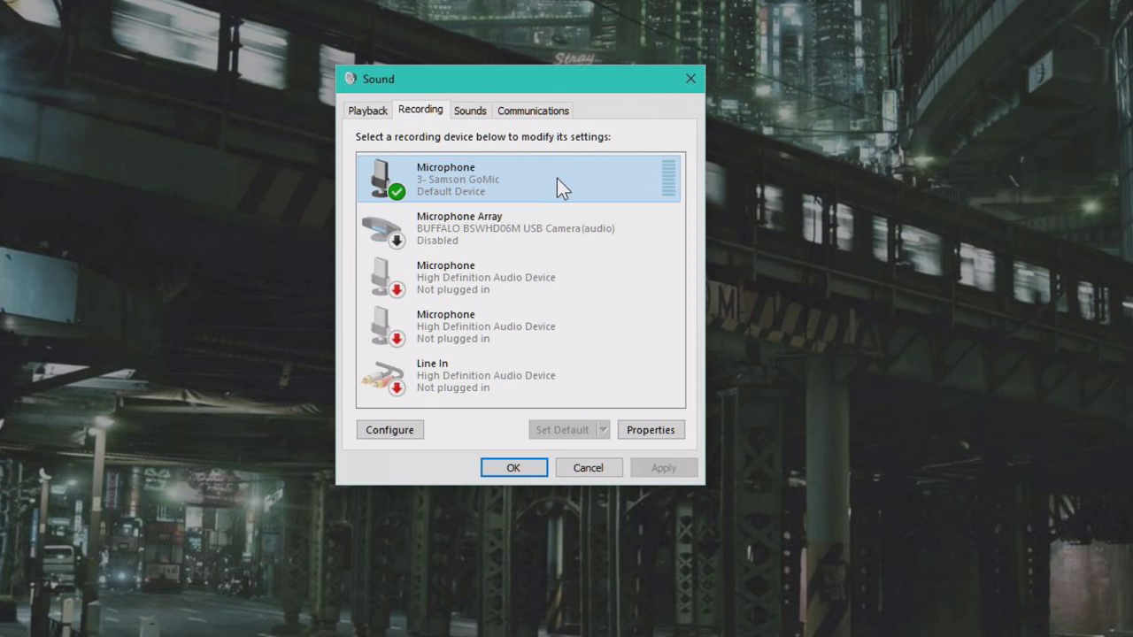
{"action": "right_click", "coordinate": [551, 178]}
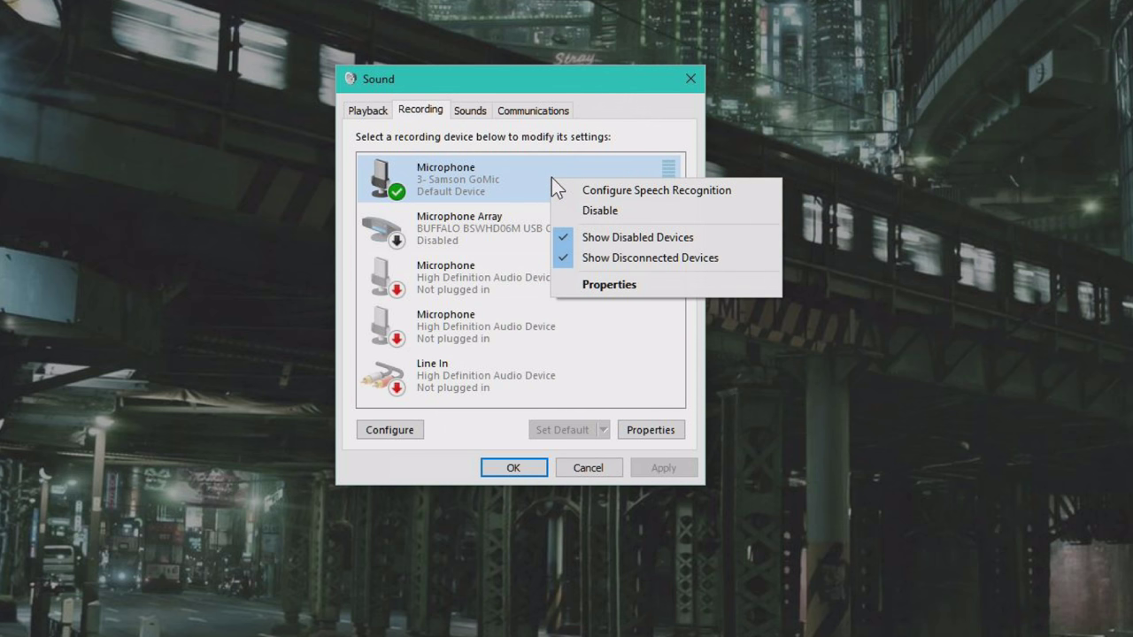
{"action": "left_click", "coordinate": [647, 287]}
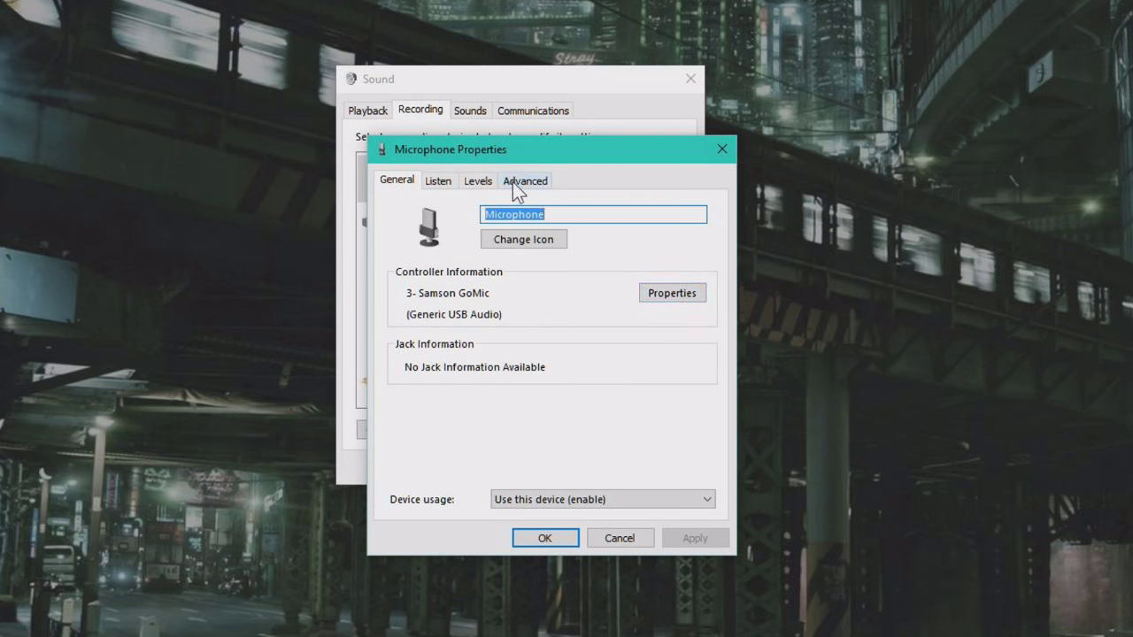
{"action": "left_click", "coordinate": [522, 182]}
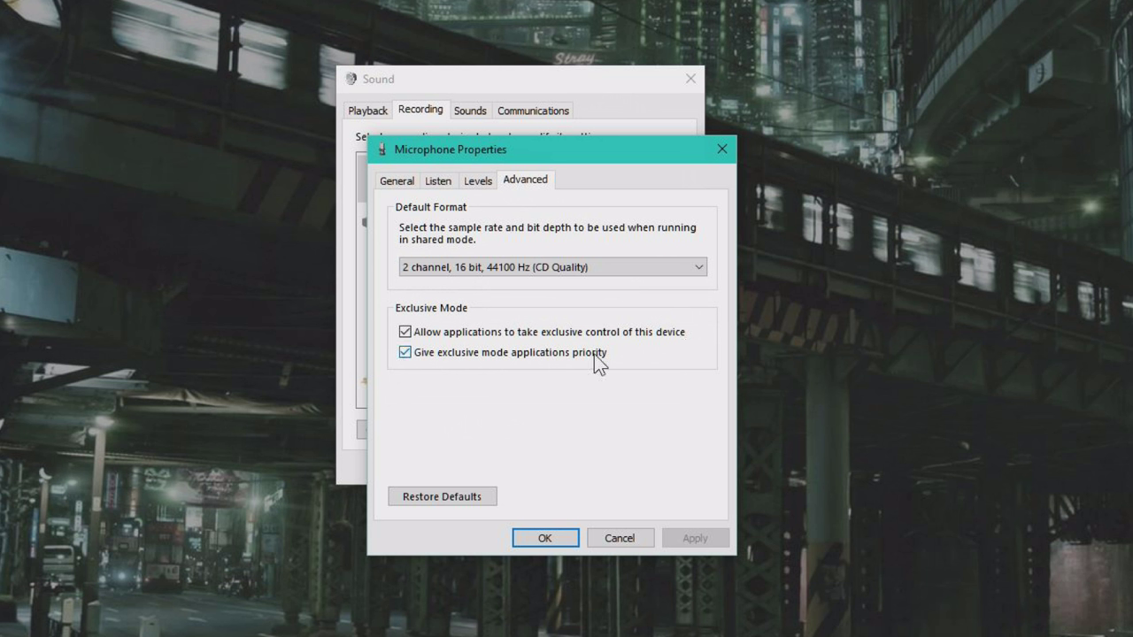
{"action": "left_click", "coordinate": [404, 333]}
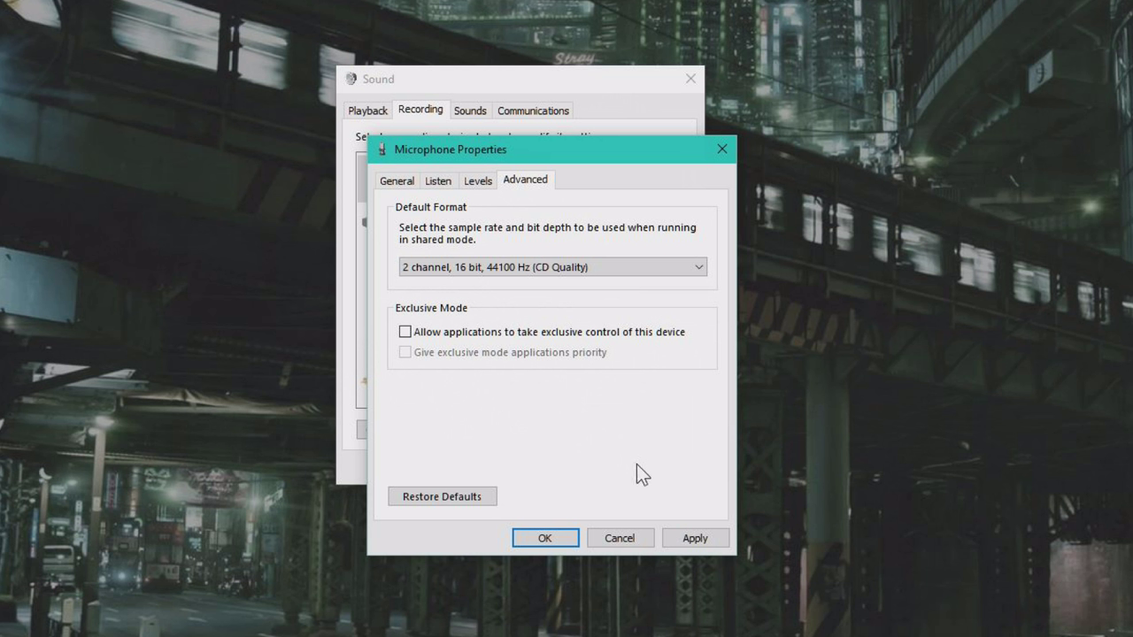
Check the microphone's level, enable exclusive application control and exclusive mode priority for it, and apply and accept the properties.
{"action": "left_click", "coordinate": [478, 180]}
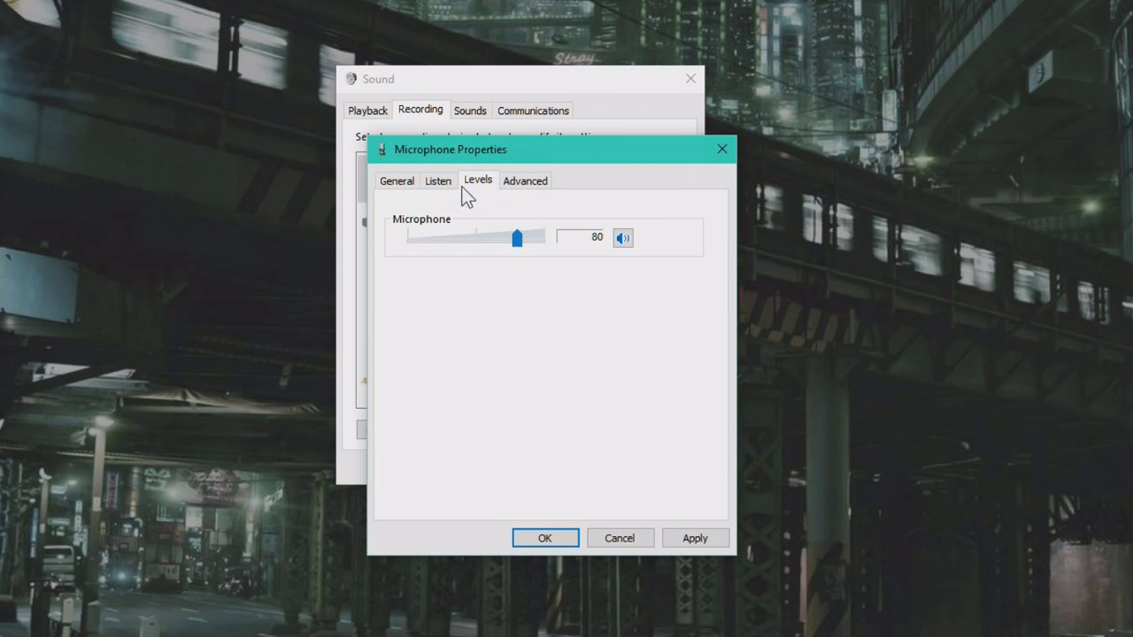
{"action": "left_click", "coordinate": [531, 184]}
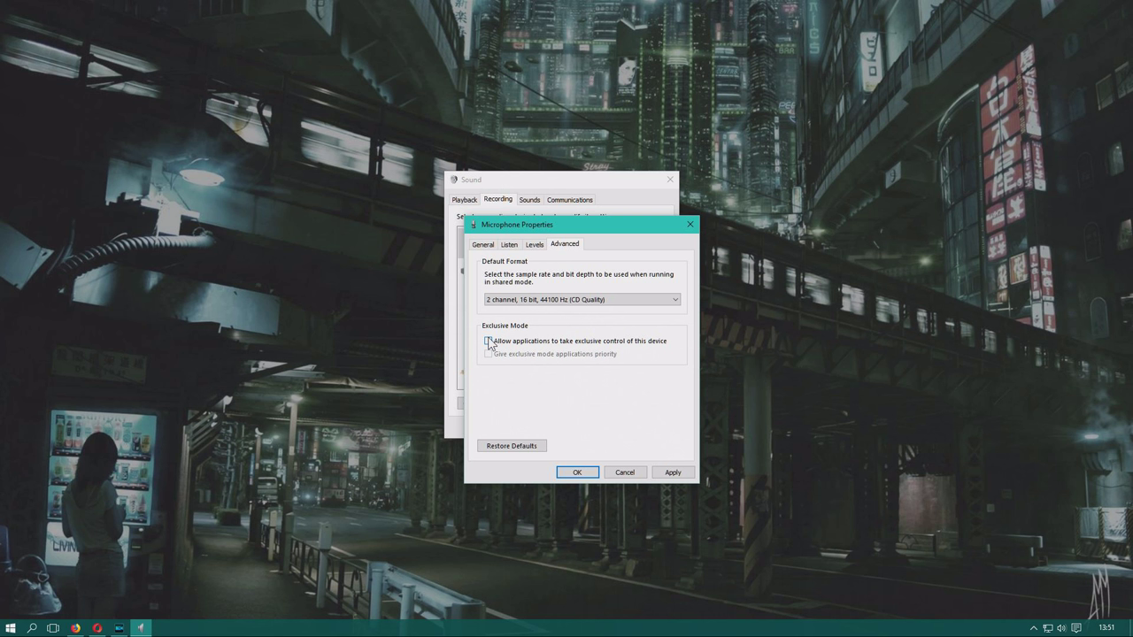
{"action": "left_click", "coordinate": [488, 342]}
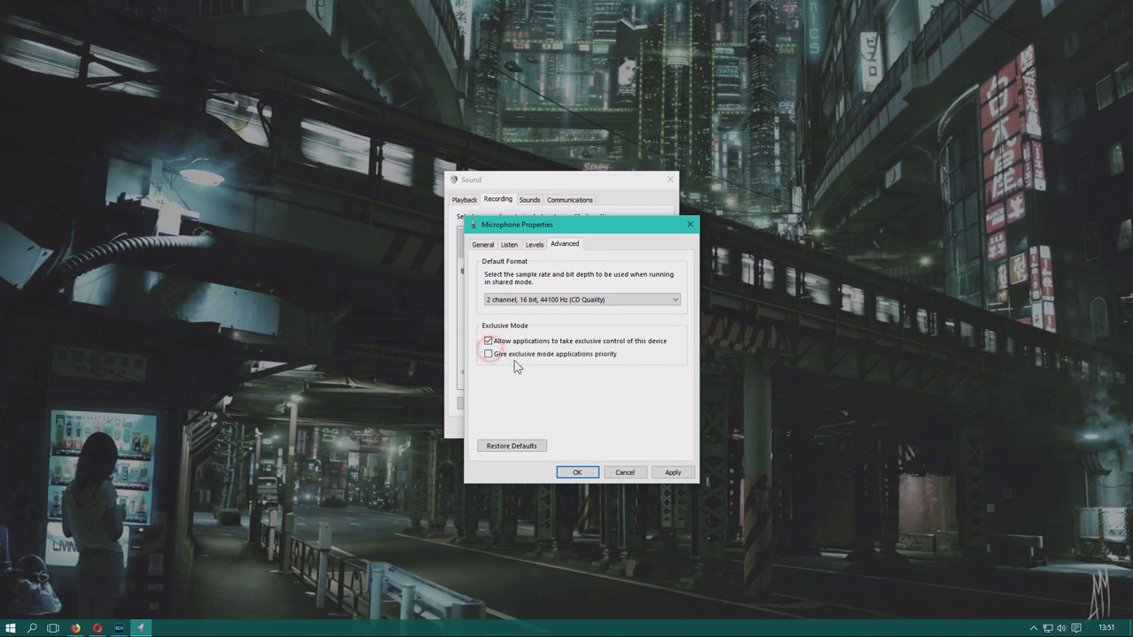
{"action": "left_click", "coordinate": [492, 356]}
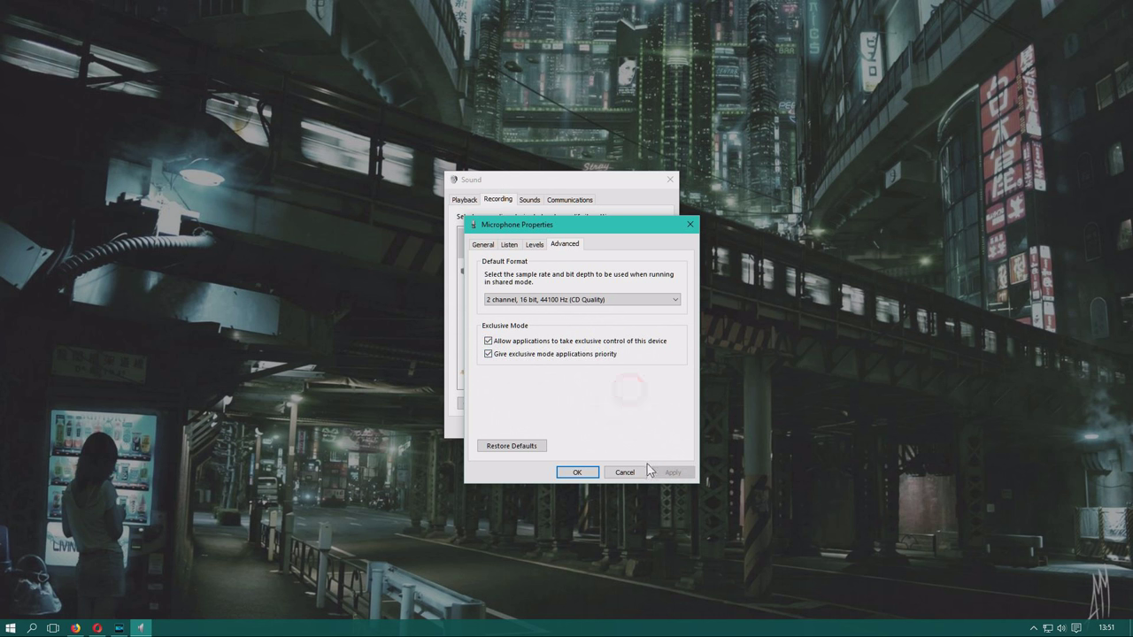
{"action": "left_click", "coordinate": [681, 474]}
{"action": "left_click", "coordinate": [677, 473]}
{"action": "left_click", "coordinate": [566, 471]}
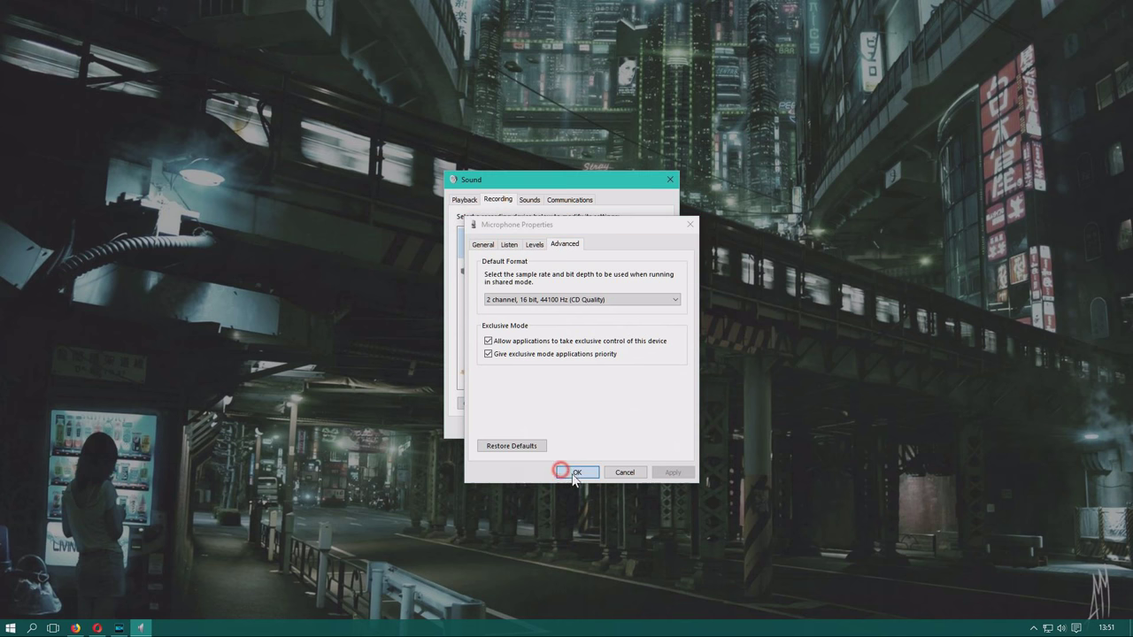